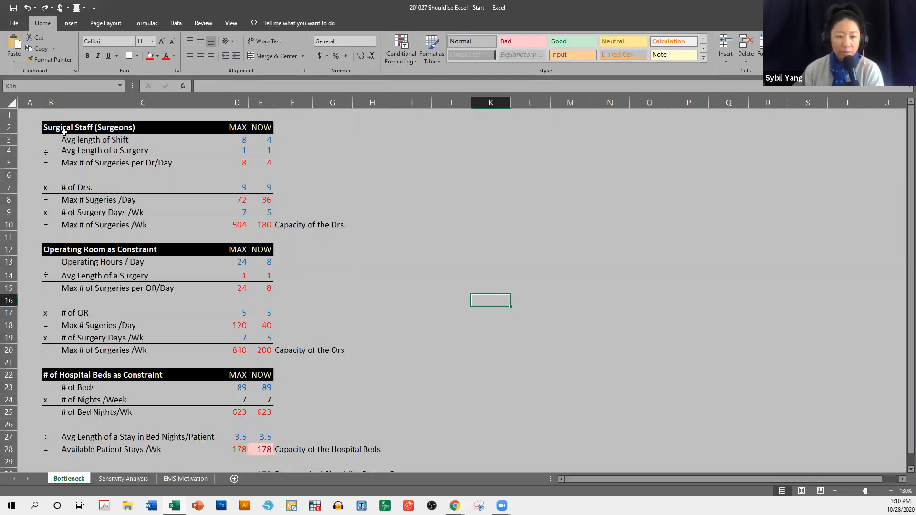
# Set the NOW number of surgery days per week in the Surgical Staff block to 6
pyautogui.moveTo(47, 127); pyautogui.dragTo(267, 216)
pyautogui.click(267, 215)
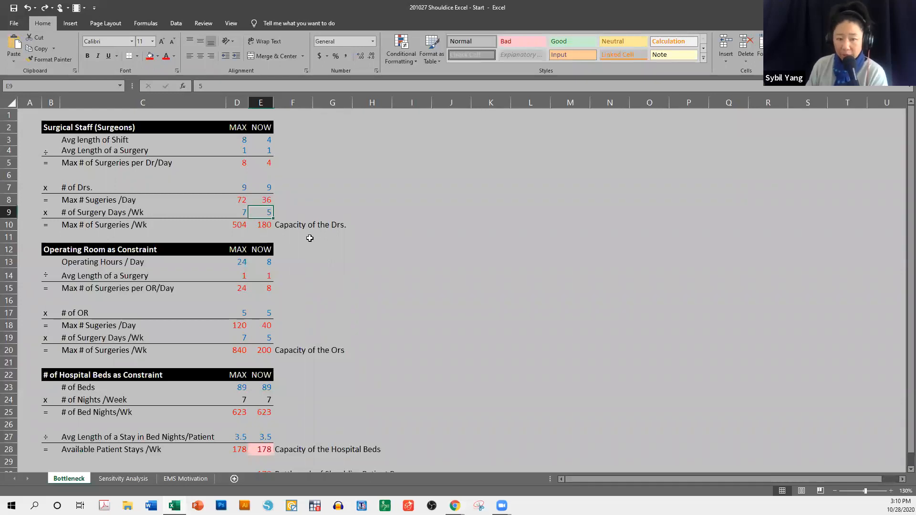
pyautogui.write('6')
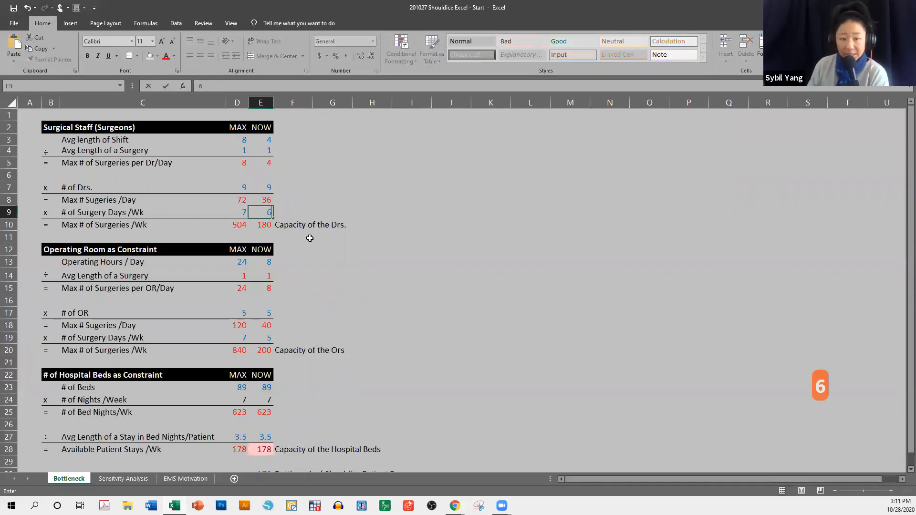
pyautogui.press('Return')
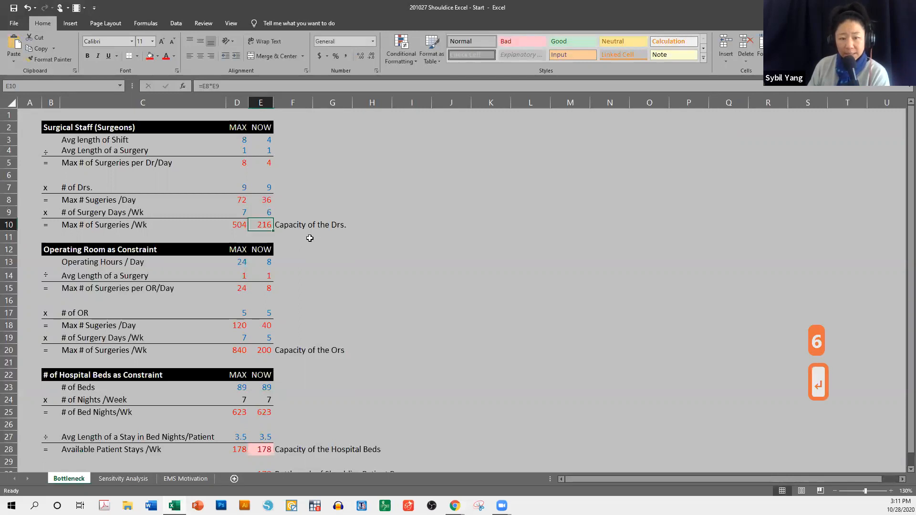
pyautogui.scroll(-1, 195, 222)
pyautogui.scroll(1, 195, 223)
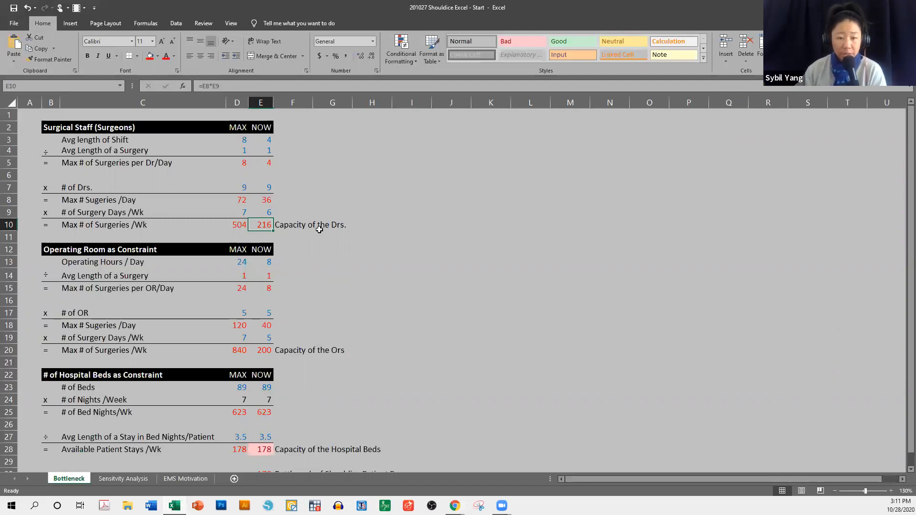
pyautogui.scroll(-1, 319, 230)
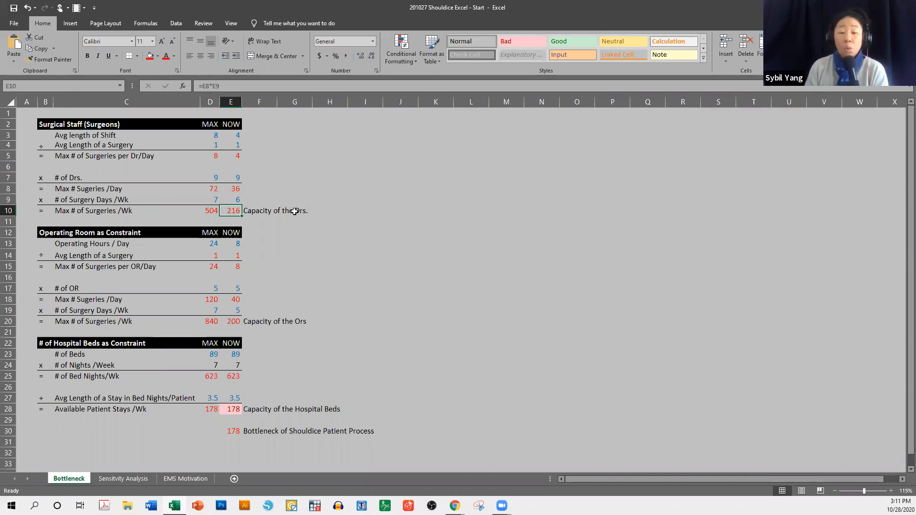
# Switch the surgeons' NOW surgery days per week to 5 and back to 6 to compare their weekly capacity
pyautogui.click(238, 201)
pyautogui.write('5')
pyautogui.press('Return')
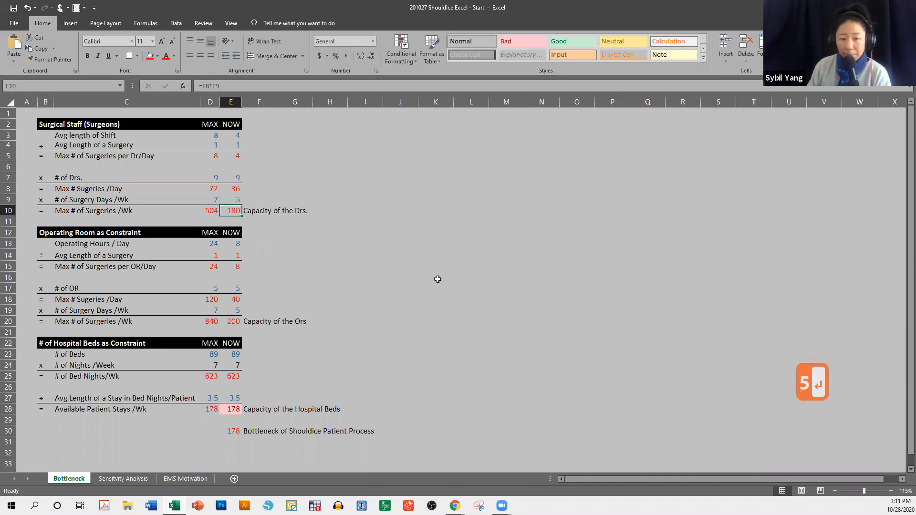
pyautogui.press('Up')
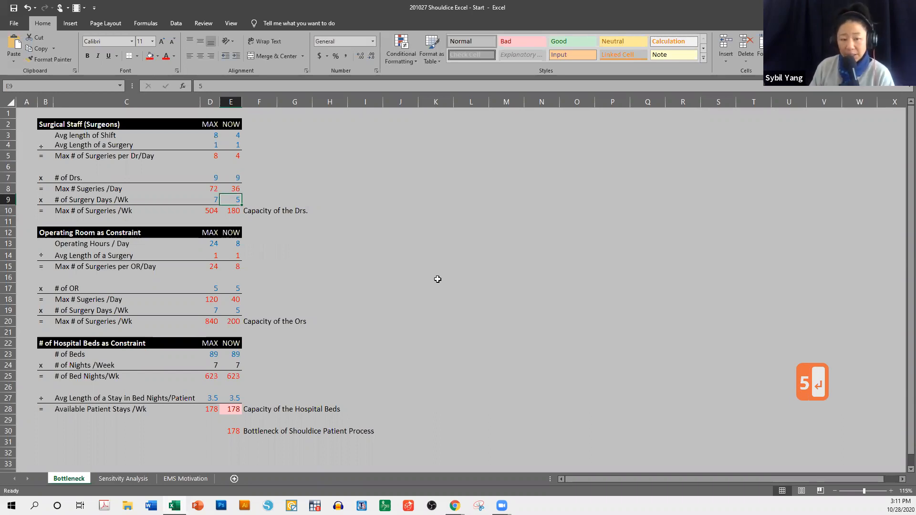
pyautogui.write('6')
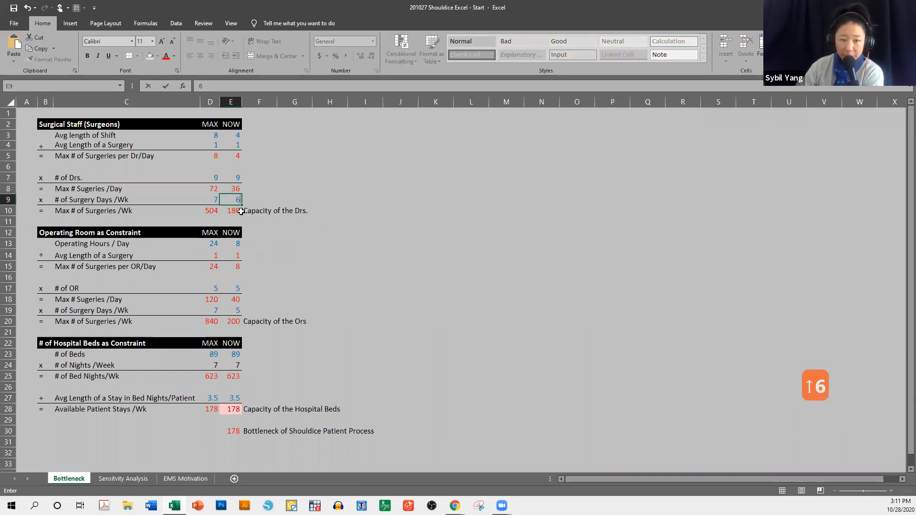
pyautogui.press('Return')
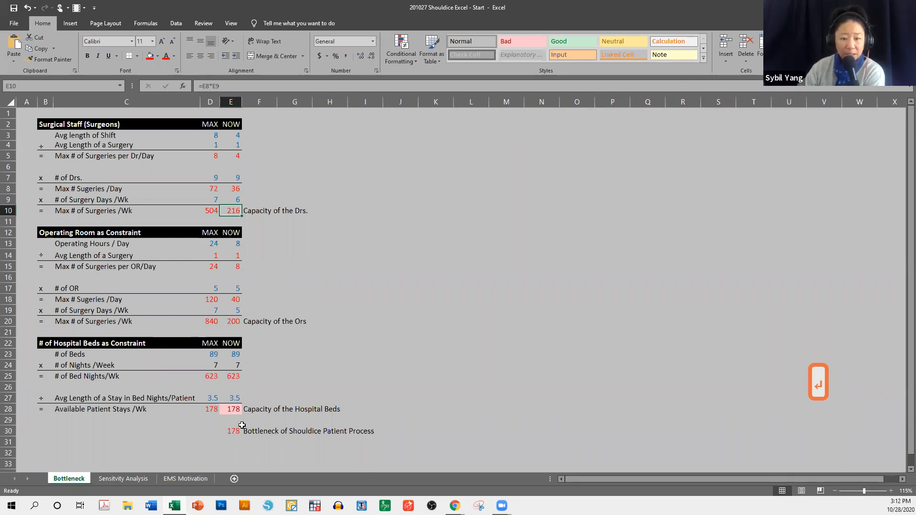
# Make the bottleneck value in E30 bold and give it a yellow fill
pyautogui.moveTo(260, 431); pyautogui.dragTo(358, 431)
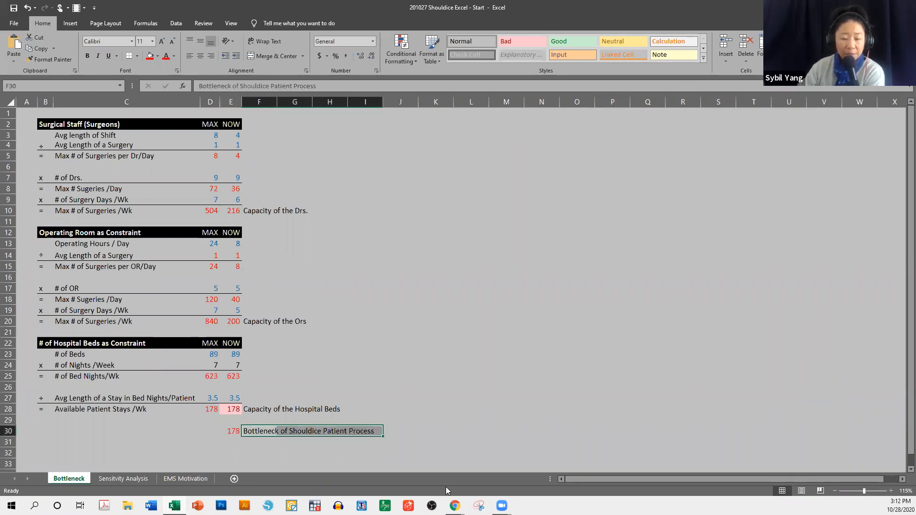
pyautogui.click(262, 452)
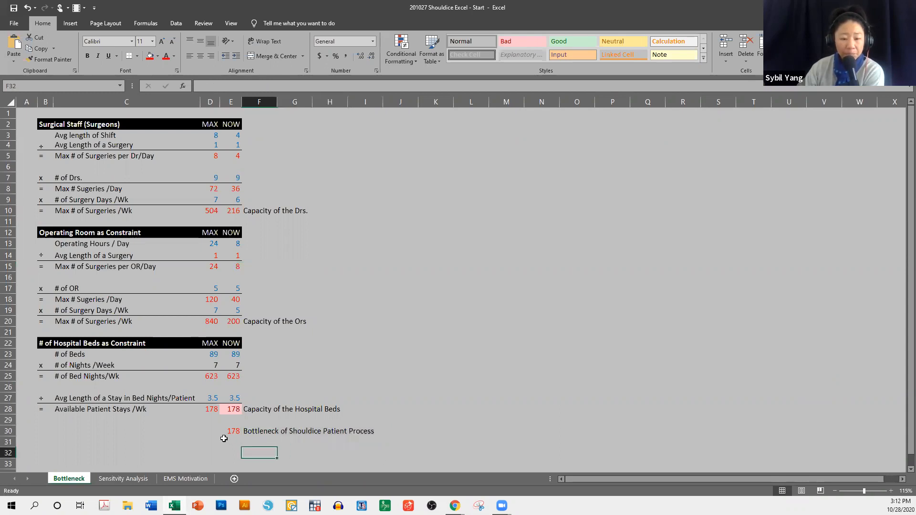
pyautogui.click(226, 431)
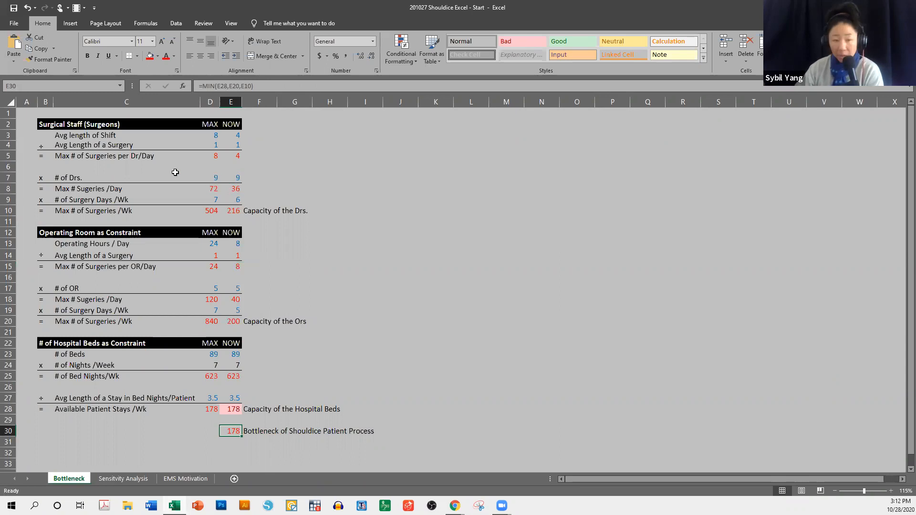
pyautogui.hotkey('ctrl', 'b')
pyautogui.click(158, 56)
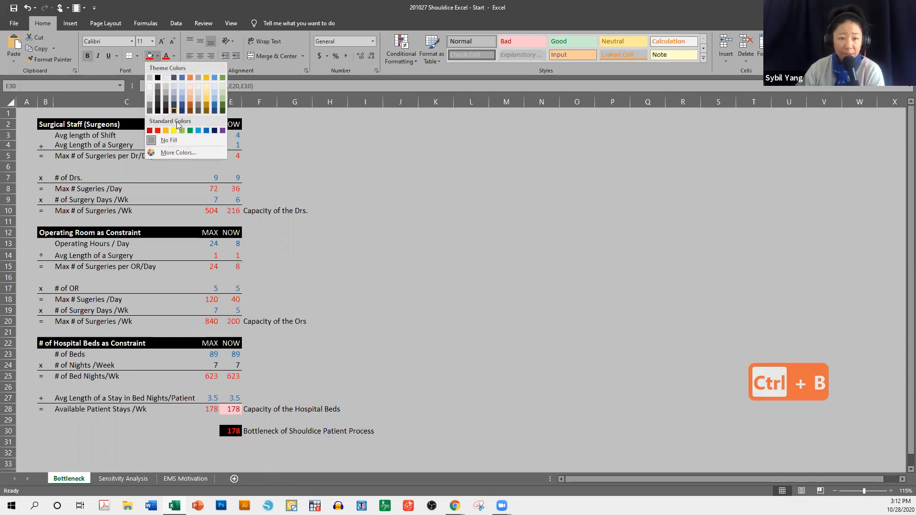
pyautogui.click(174, 130)
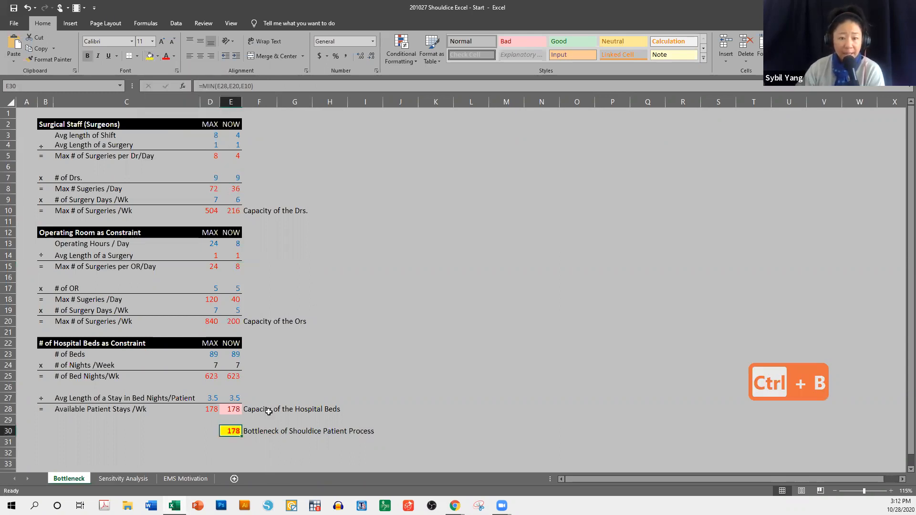
# Toggle the surgeons' NOW surgery days between 5 and 6 to test the effect on the highlighted bottleneck value
pyautogui.click(235, 200)
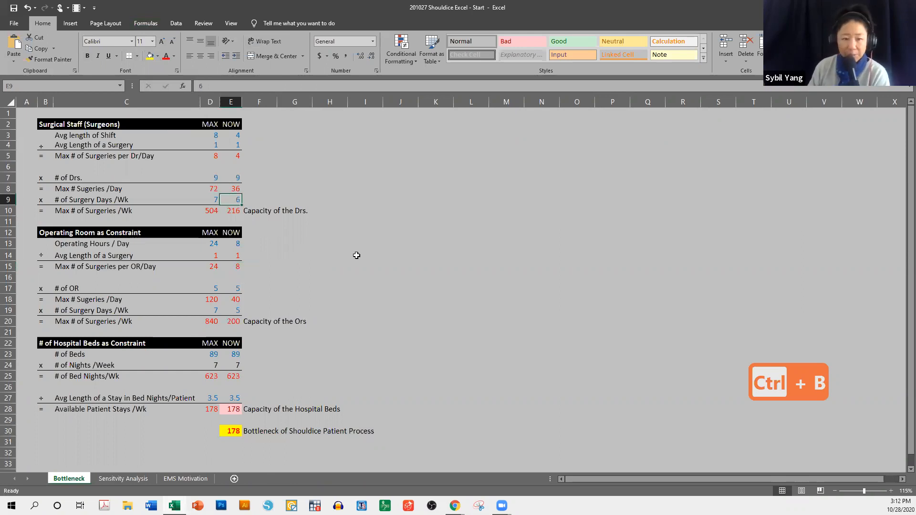
pyautogui.write('5')
pyautogui.press('Return')
pyautogui.press('Up')
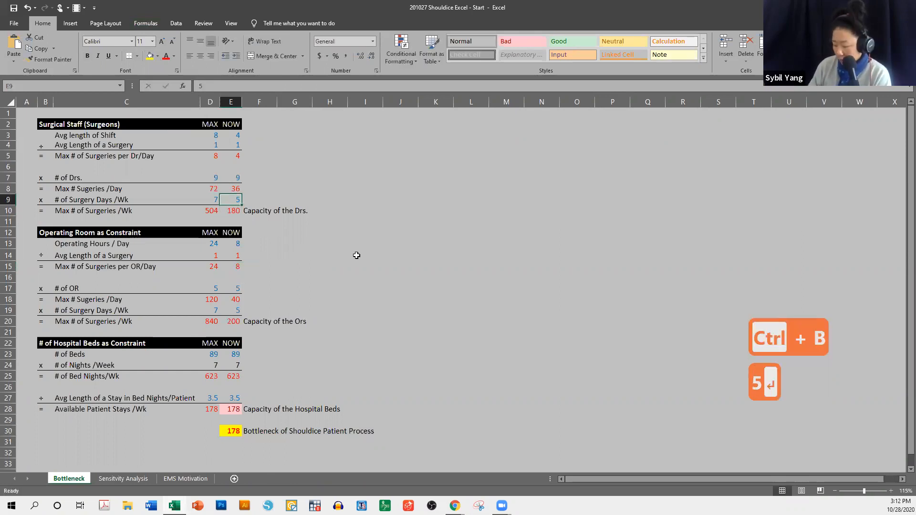
pyautogui.write('6')
pyautogui.press('Return')
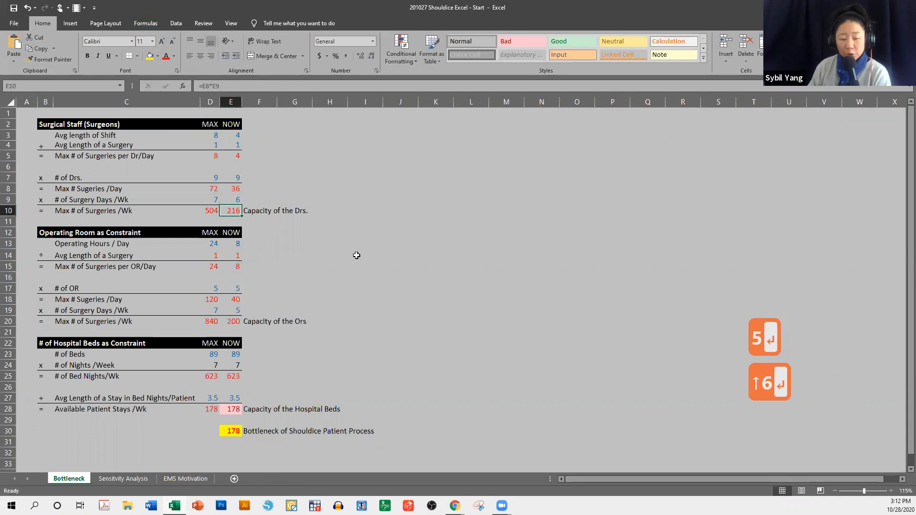
# Compare the bottleneck formula, the Surgical Staff block and the hospital beds block to see which resource limits the process
pyautogui.click(230, 433)
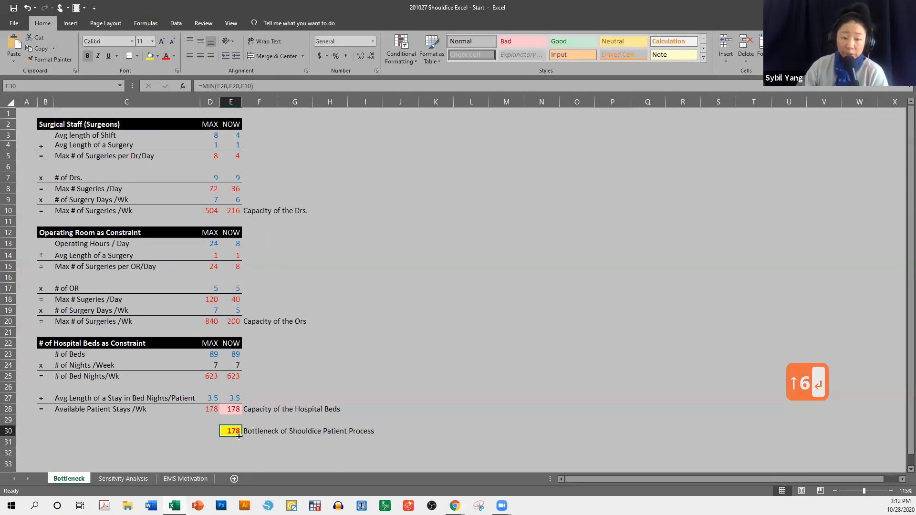
pyautogui.click(224, 410)
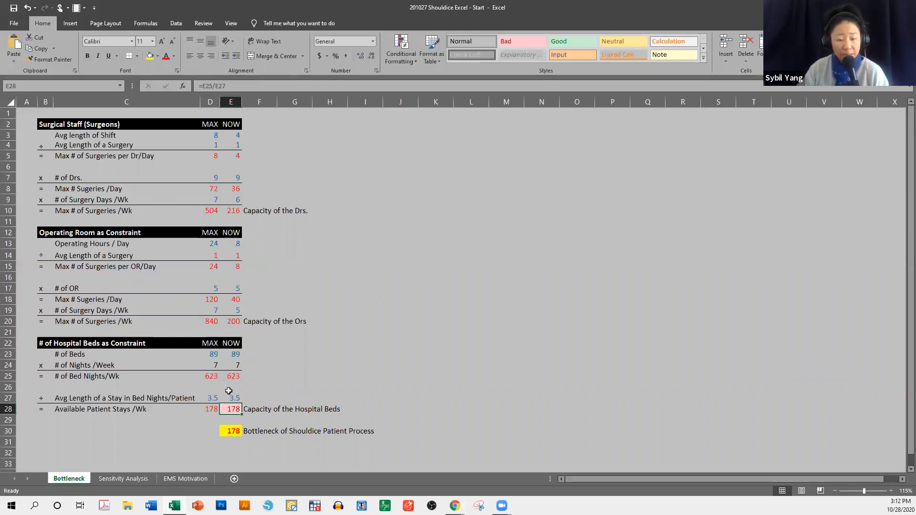
pyautogui.moveTo(43, 124); pyautogui.dragTo(227, 215)
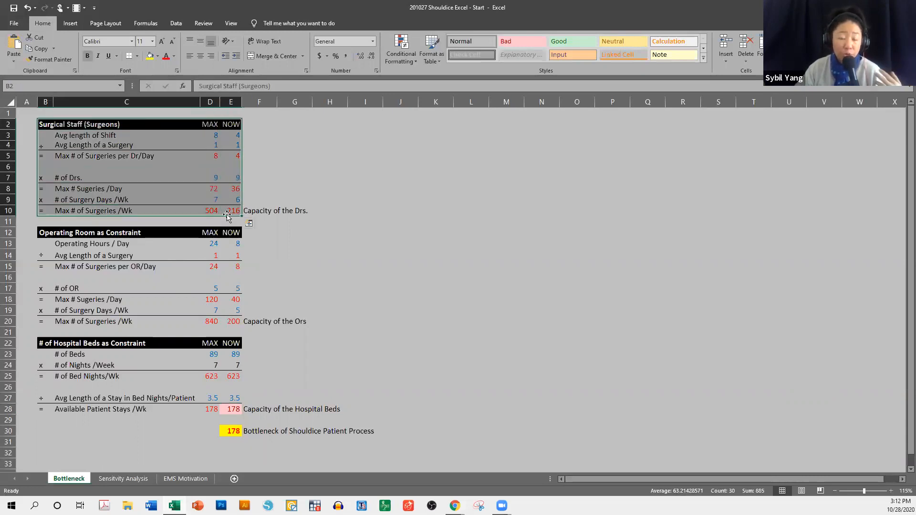
pyautogui.click(231, 409)
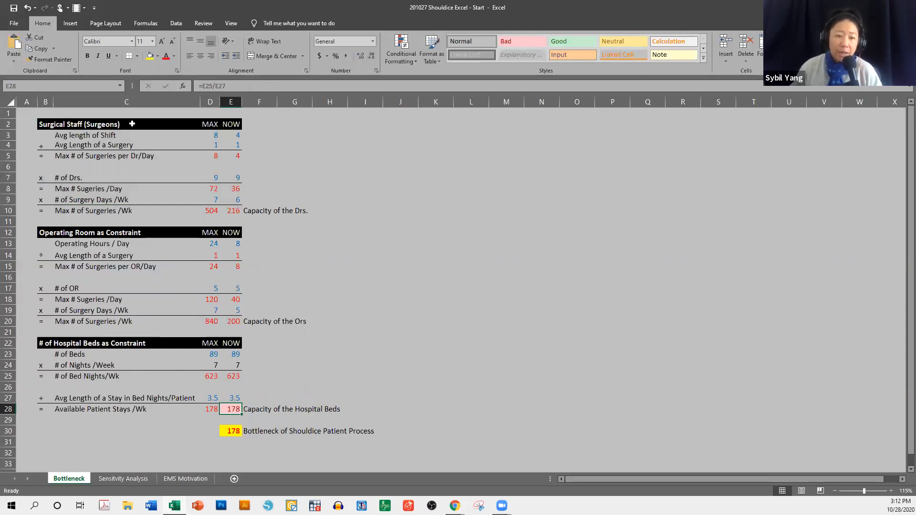
pyautogui.moveTo(46, 122); pyautogui.dragTo(240, 210)
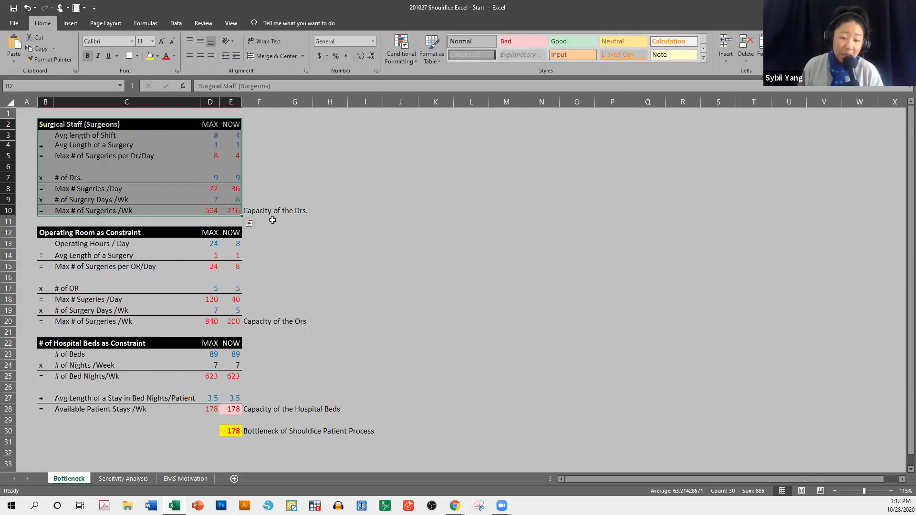
pyautogui.moveTo(43, 342); pyautogui.dragTo(235, 409)
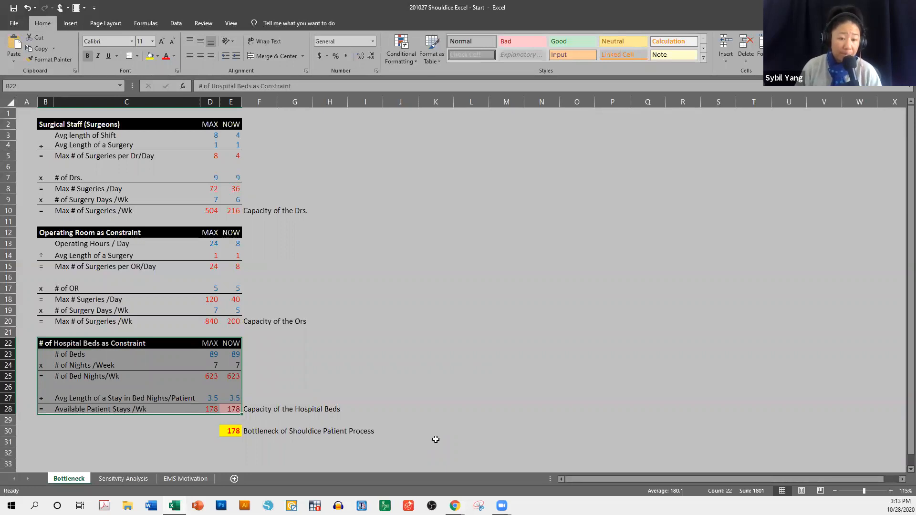
pyautogui.click(256, 377)
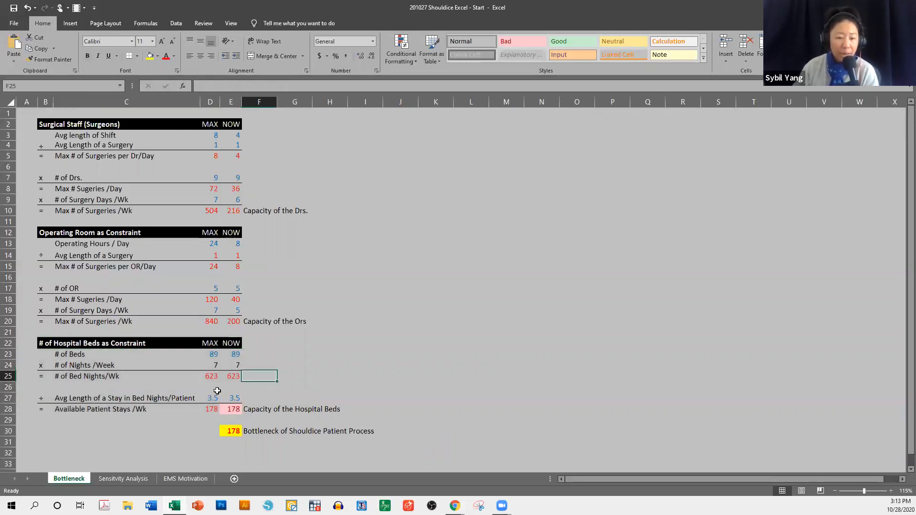
pyautogui.scroll(4, 204, 391)
pyautogui.scroll(2, 205, 391)
pyautogui.scroll(-4, 211, 382)
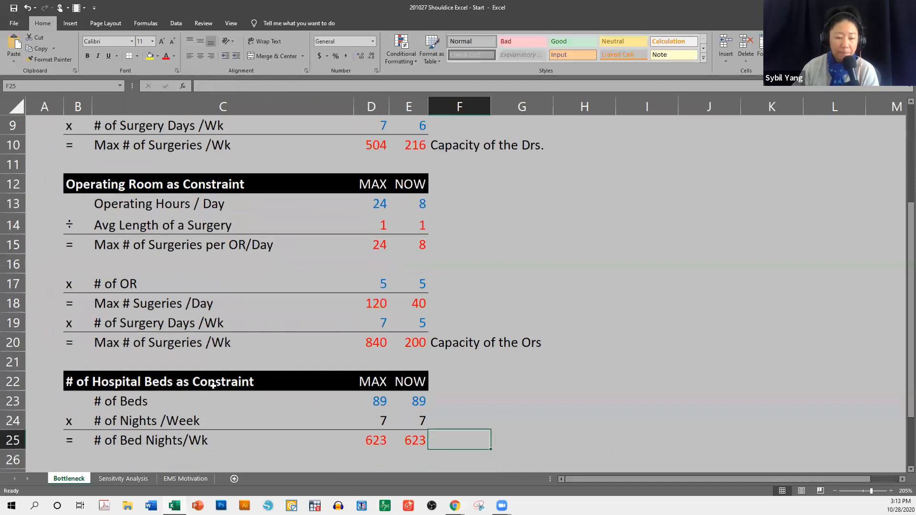
pyautogui.scroll(1, 246, 382)
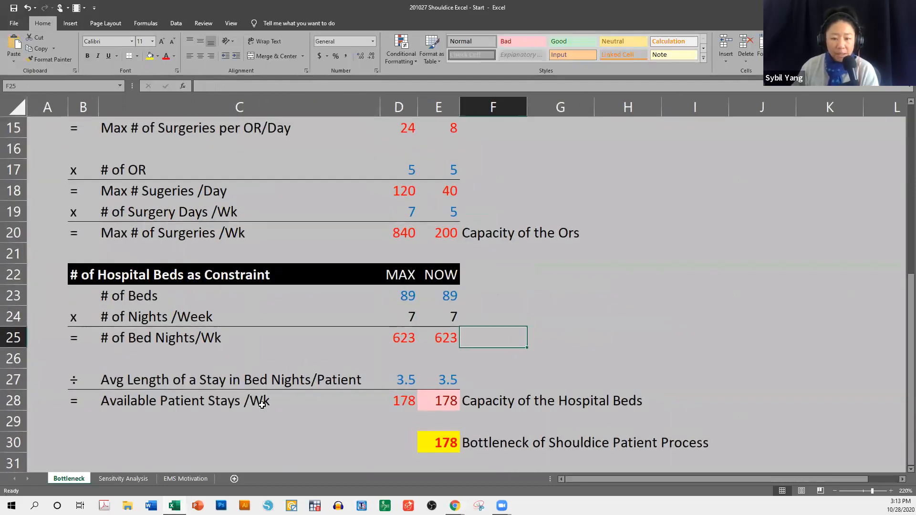
pyautogui.scroll(-1, 262, 404)
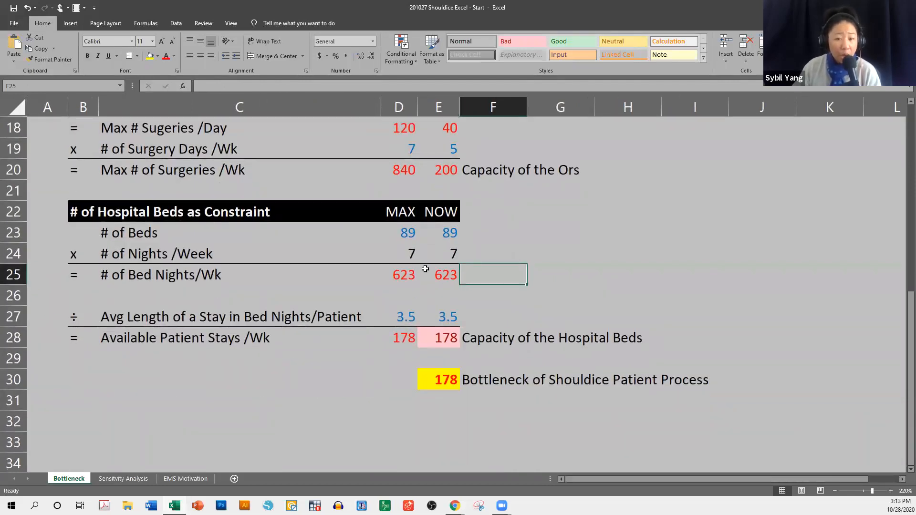
pyautogui.click(457, 232)
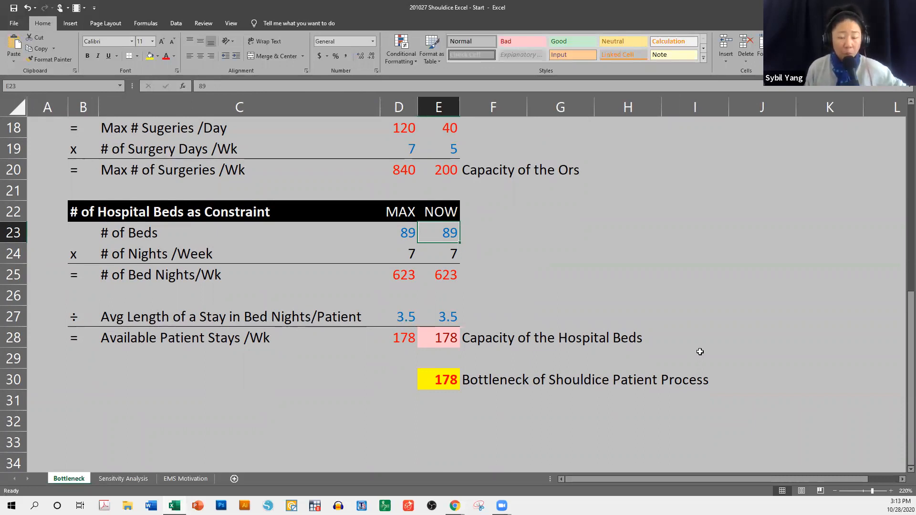
pyautogui.click(196, 86)
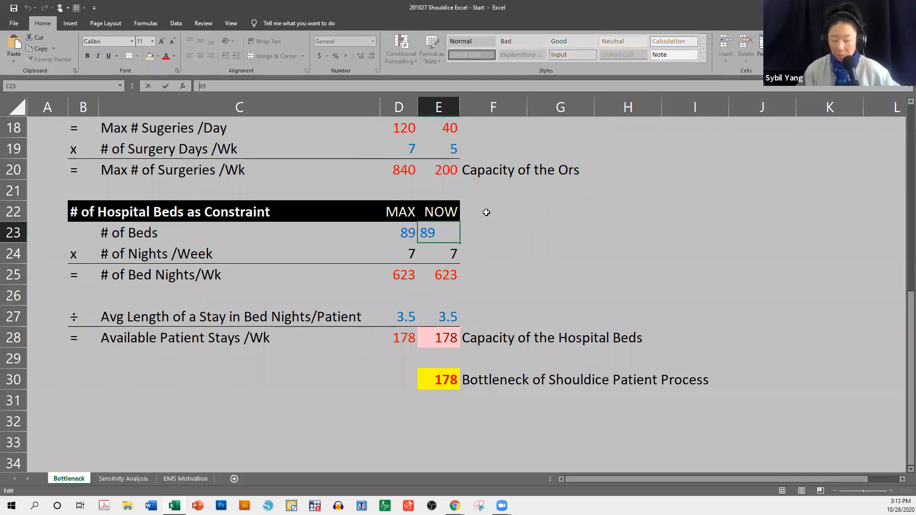
pyautogui.write('+')
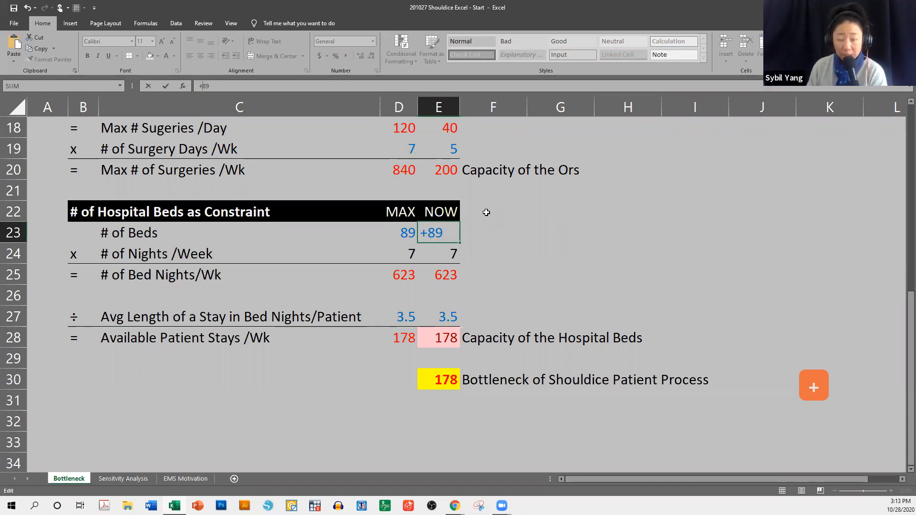
pyautogui.press('Left')
pyautogui.press('Escape')
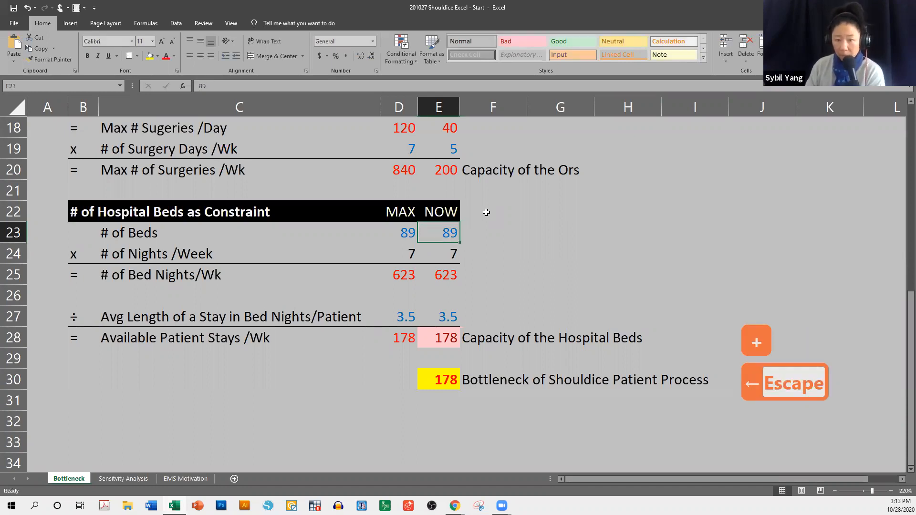
# Replace the NOW number of hospital beds in E23 with the formula =D23*150%
pyautogui.press('Delete')
pyautogui.write('=')
pyautogui.press('Left')
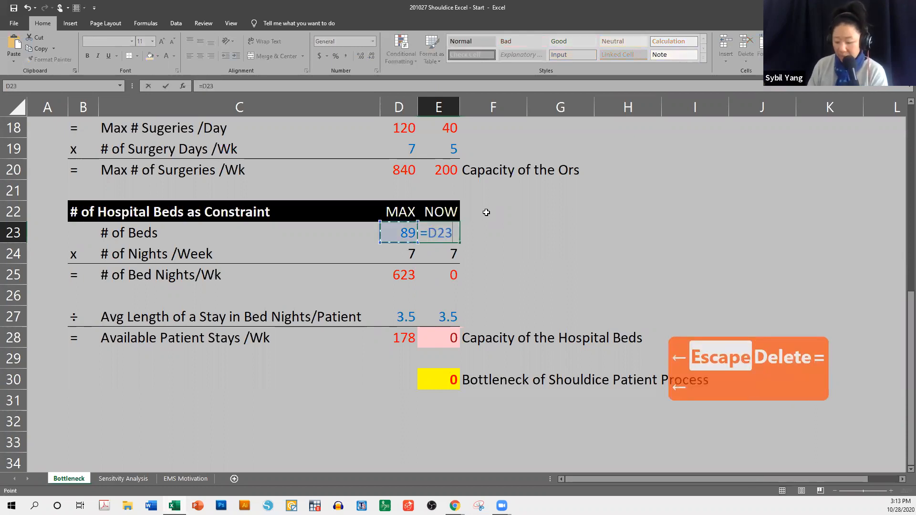
pyautogui.write('*150%')
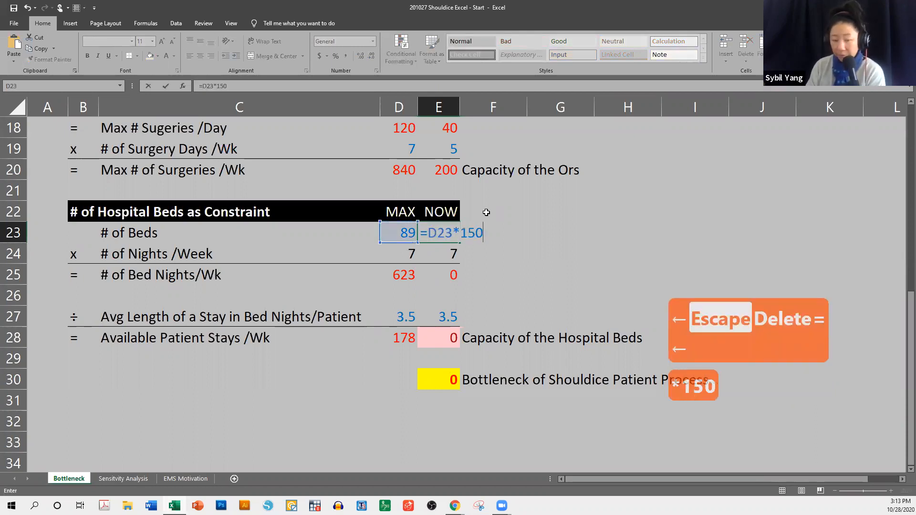